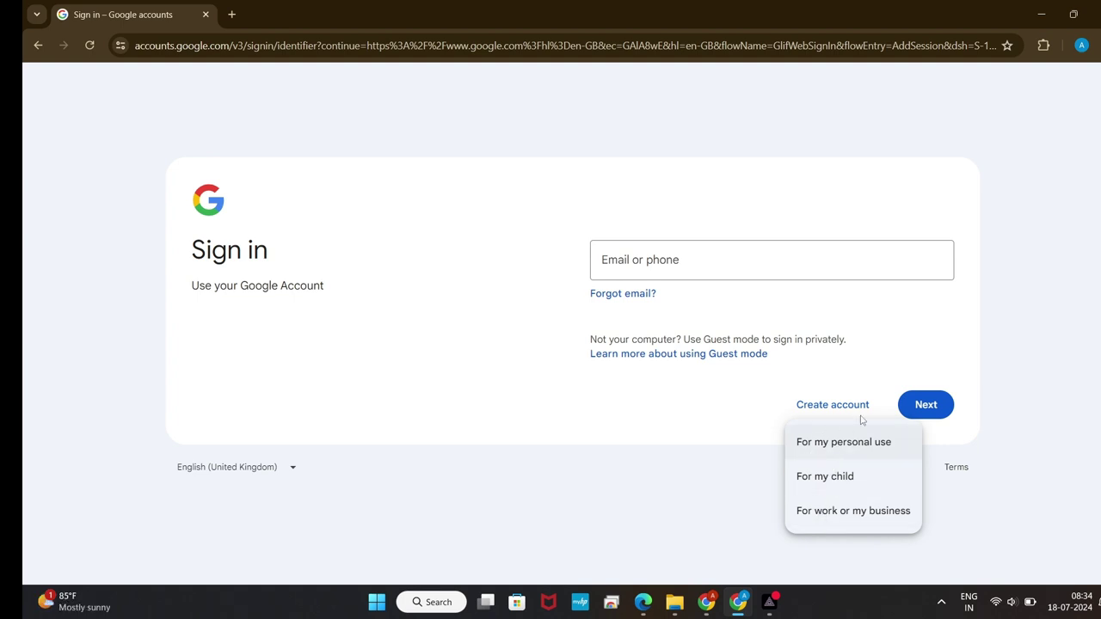
# Step: Start a personal-use Google account and enter the first name and surname
pyautogui.click(838, 447)
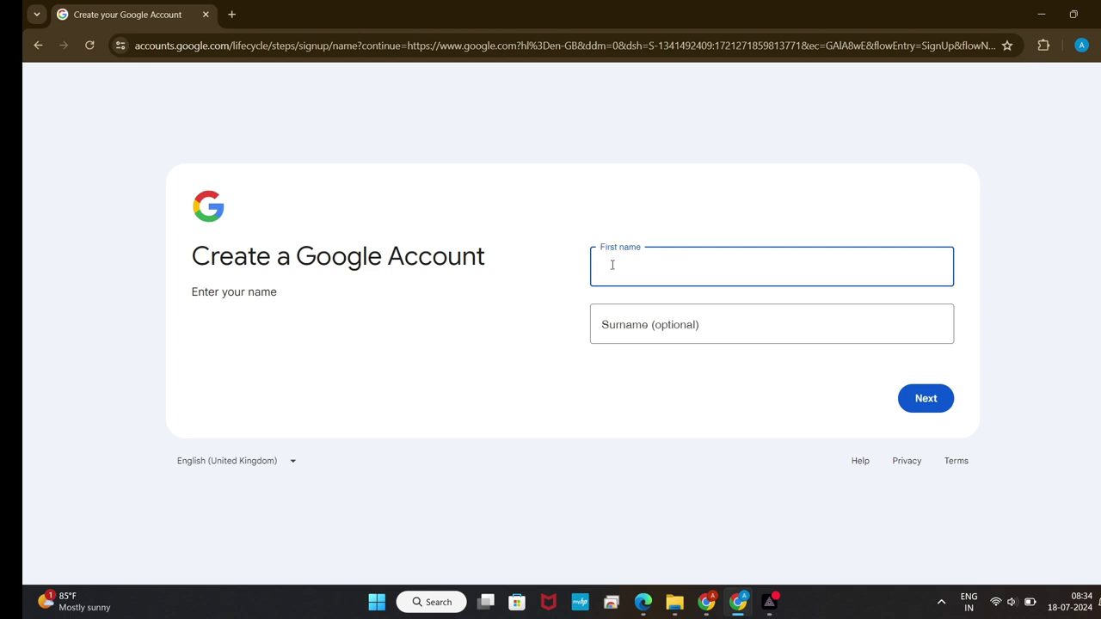
pyautogui.write('For')
pyautogui.press('Tab')
pyautogui.write('Youtube')
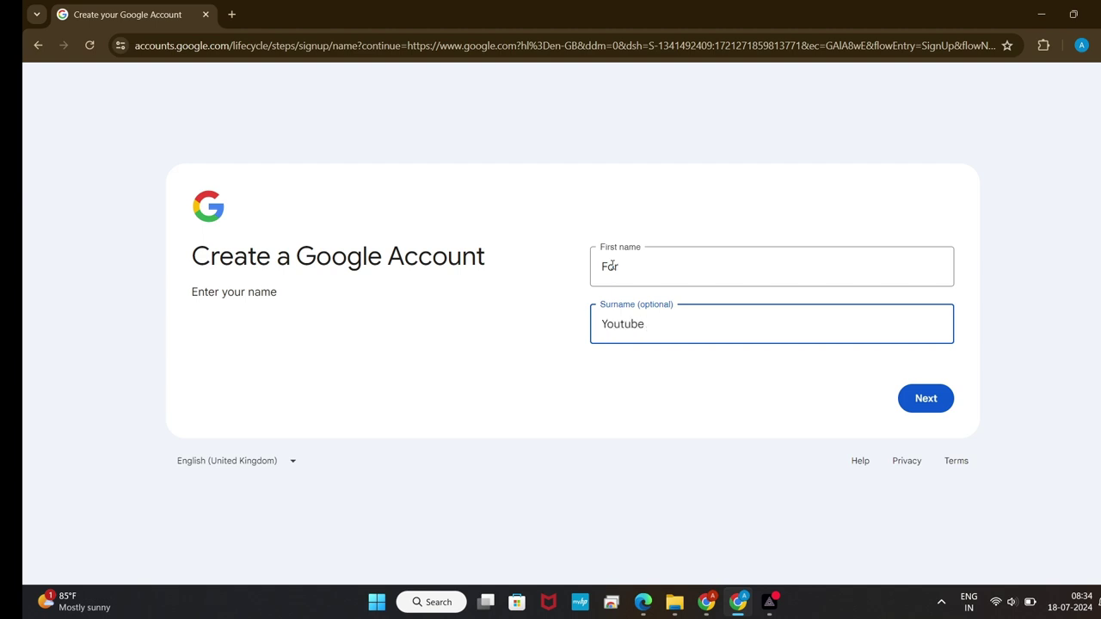
pyautogui.click(675, 267)
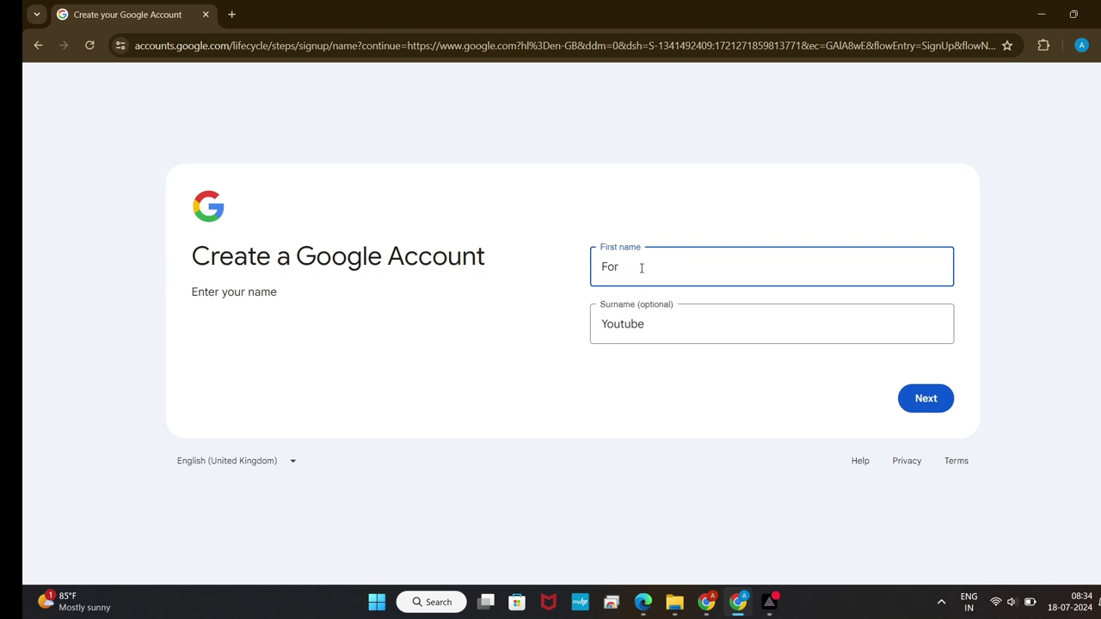
pyautogui.click(679, 327)
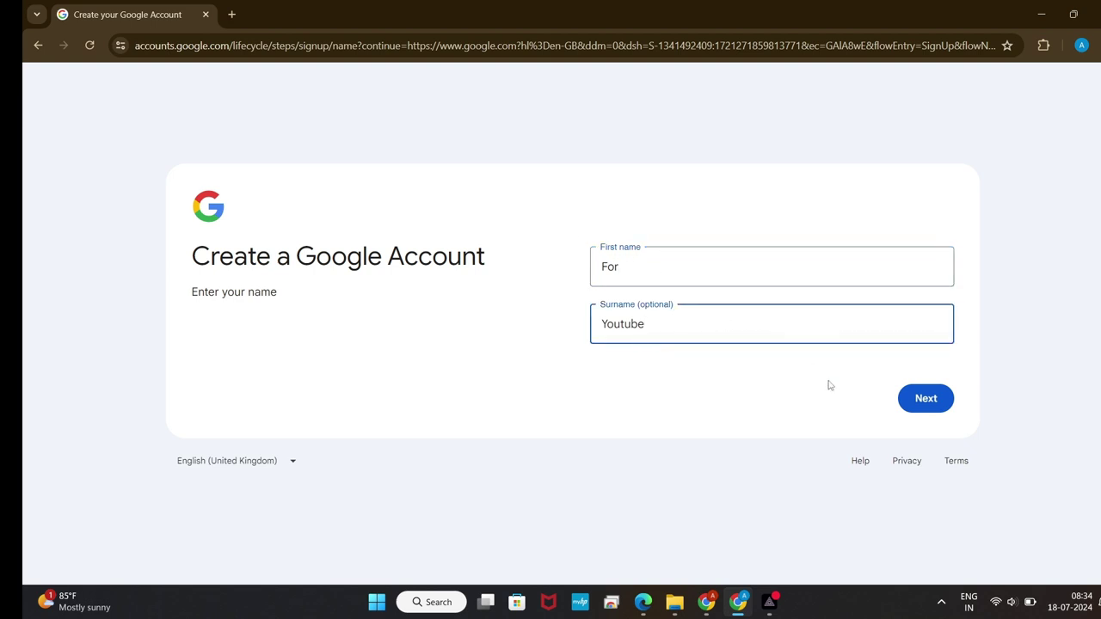
pyautogui.click(718, 272)
pyautogui.click(757, 338)
# Step: Submit the name, then enter birth day 01 and birth year 1999
pyautogui.click(924, 394)
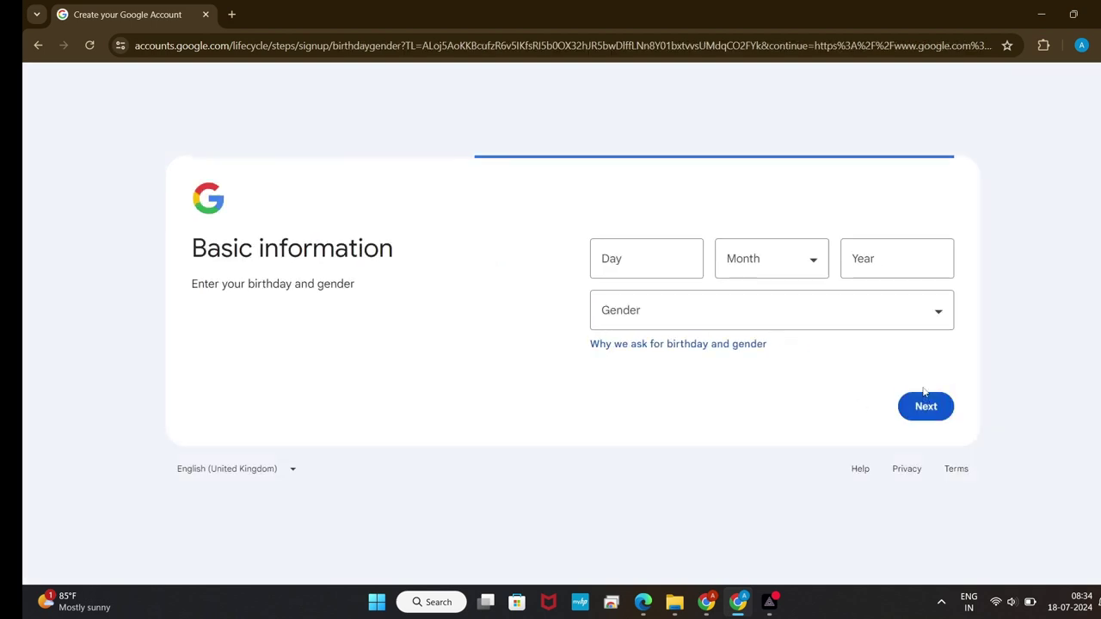
pyautogui.click(675, 255)
pyautogui.write('01')
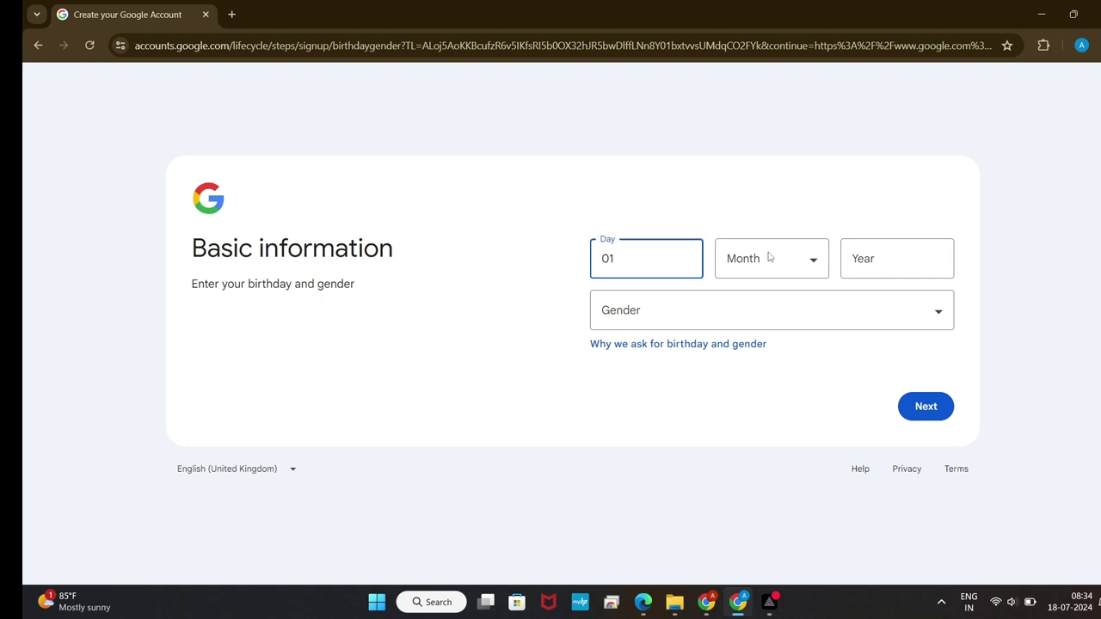
pyautogui.click(769, 254)
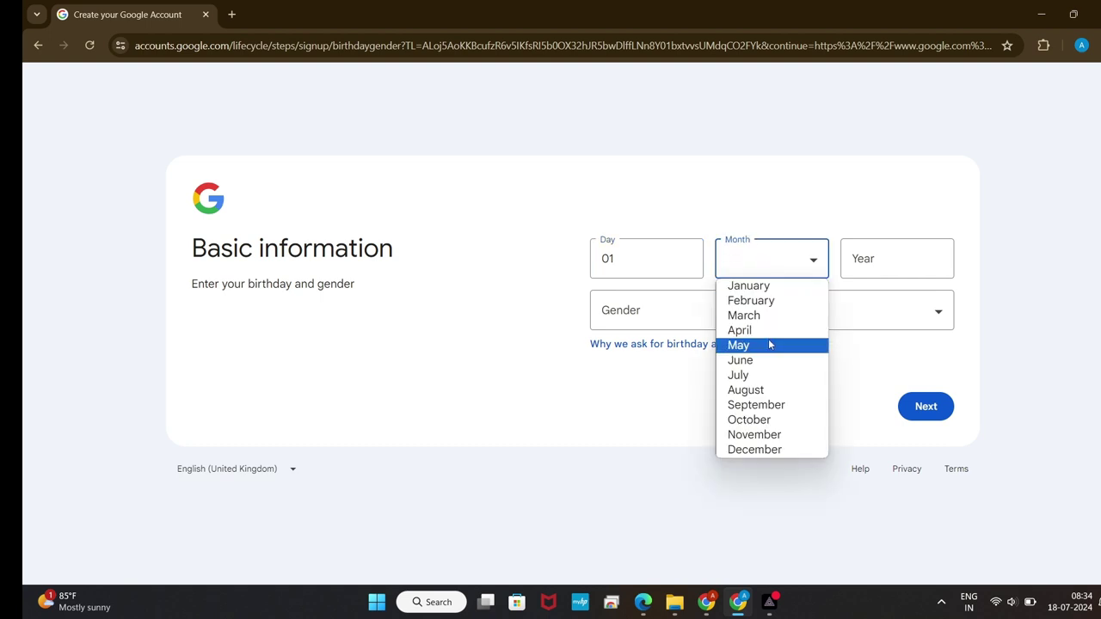
pyautogui.click(911, 250)
pyautogui.write('9')
pyautogui.press('BackSpace')
pyautogui.write('1990')
pyautogui.press('BackSpace')
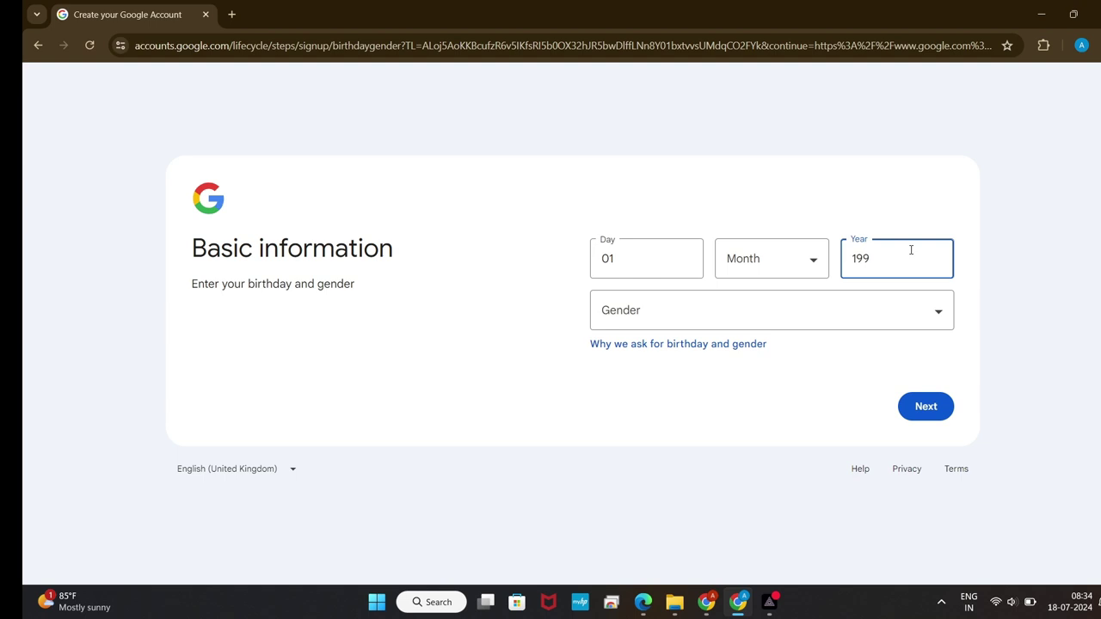
pyautogui.write('9')
# Step: Set the birth month to February and gender to Male, then continue
pyautogui.click(694, 309)
pyautogui.click(777, 283)
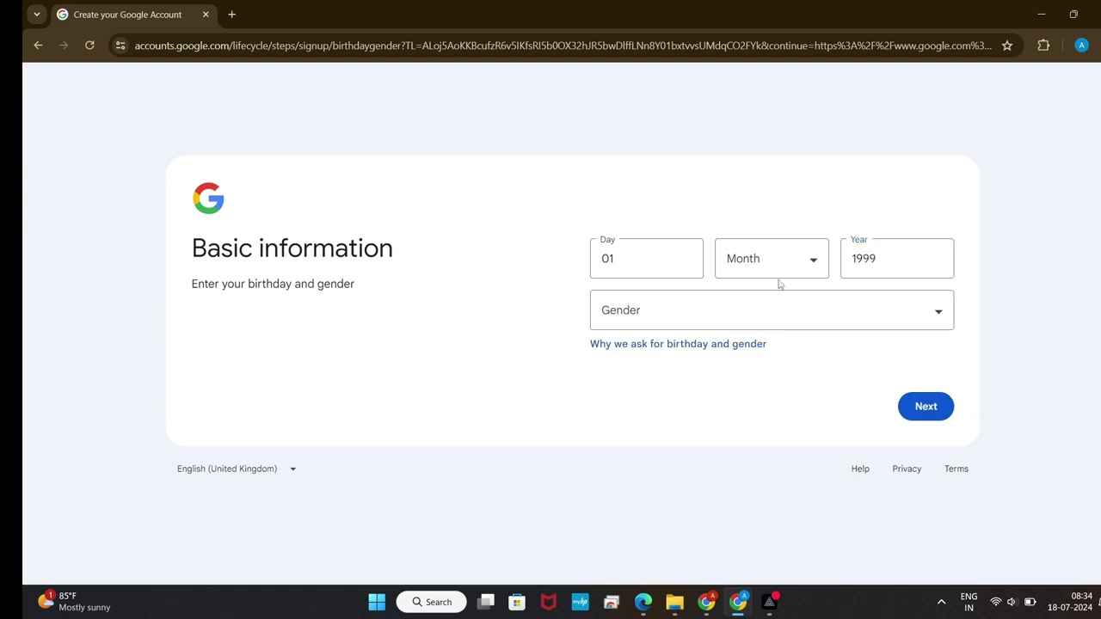
pyautogui.doubleClick(784, 276)
pyautogui.click(785, 275)
pyautogui.click(777, 298)
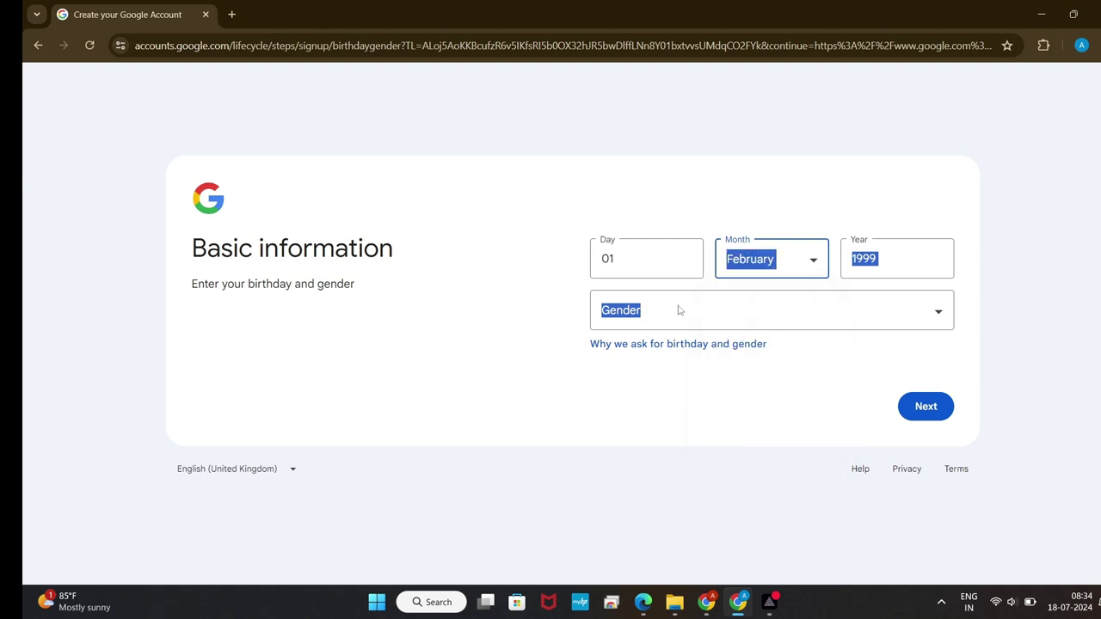
pyautogui.click(680, 309)
pyautogui.click(646, 353)
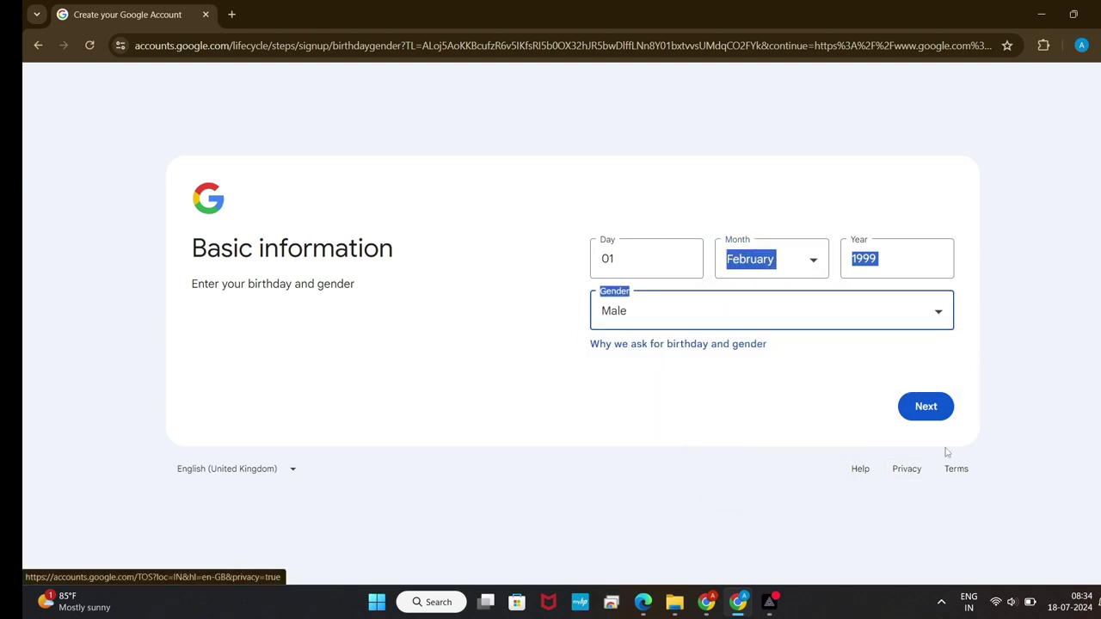
pyautogui.click(929, 408)
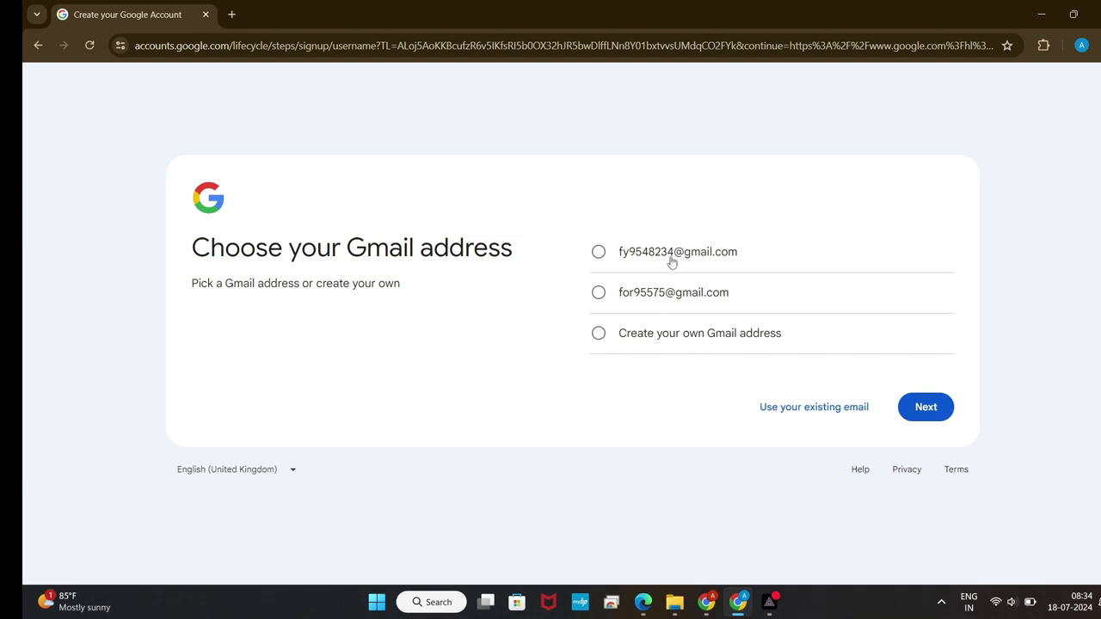
# Step: Choose the option to create your own Gmail address
pyautogui.moveTo(619, 293); pyautogui.dragTo(722, 300)
pyautogui.moveTo(618, 258); pyautogui.dragTo(688, 317)
pyautogui.click(688, 317)
pyautogui.click(599, 334)
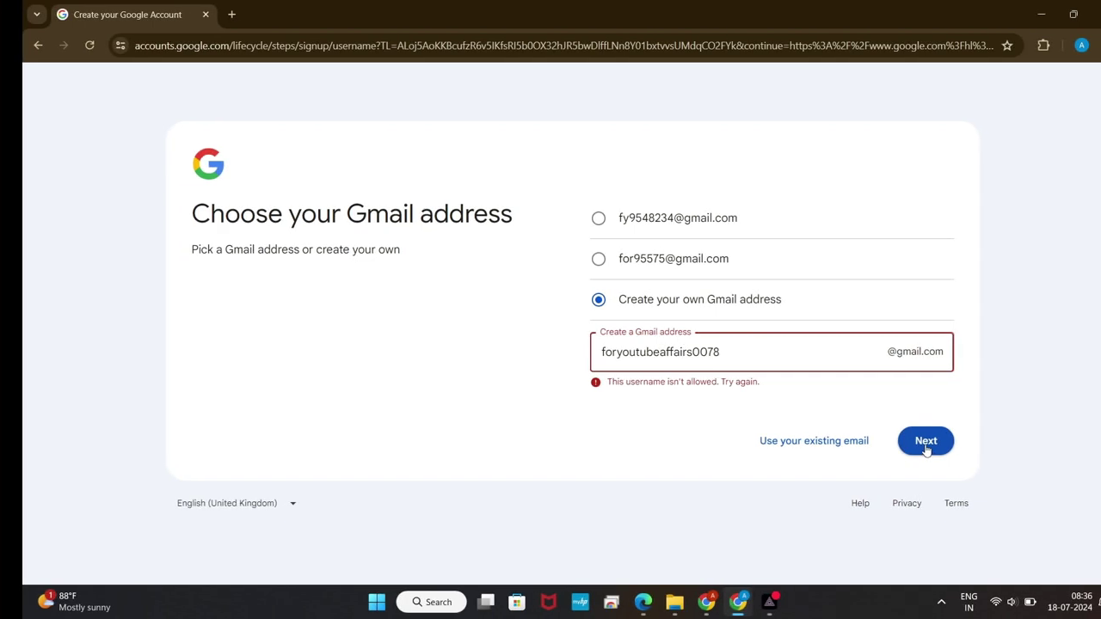
# Step: Replace the rejected Gmail username with a new custom username
pyautogui.click(924, 441)
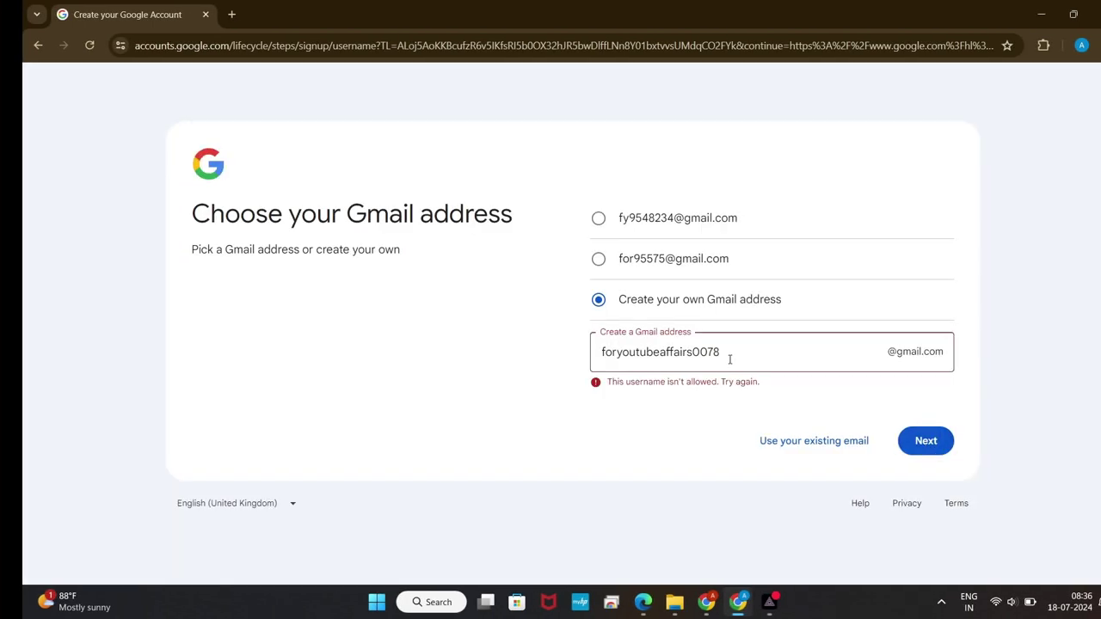
pyautogui.moveTo(731, 356); pyautogui.dragTo(591, 361)
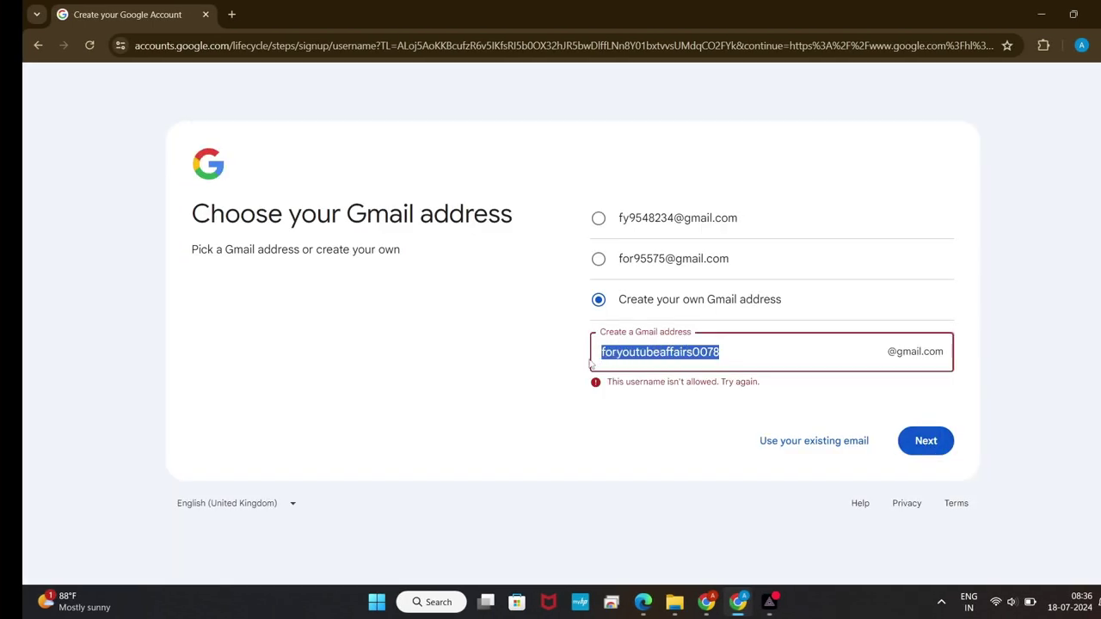
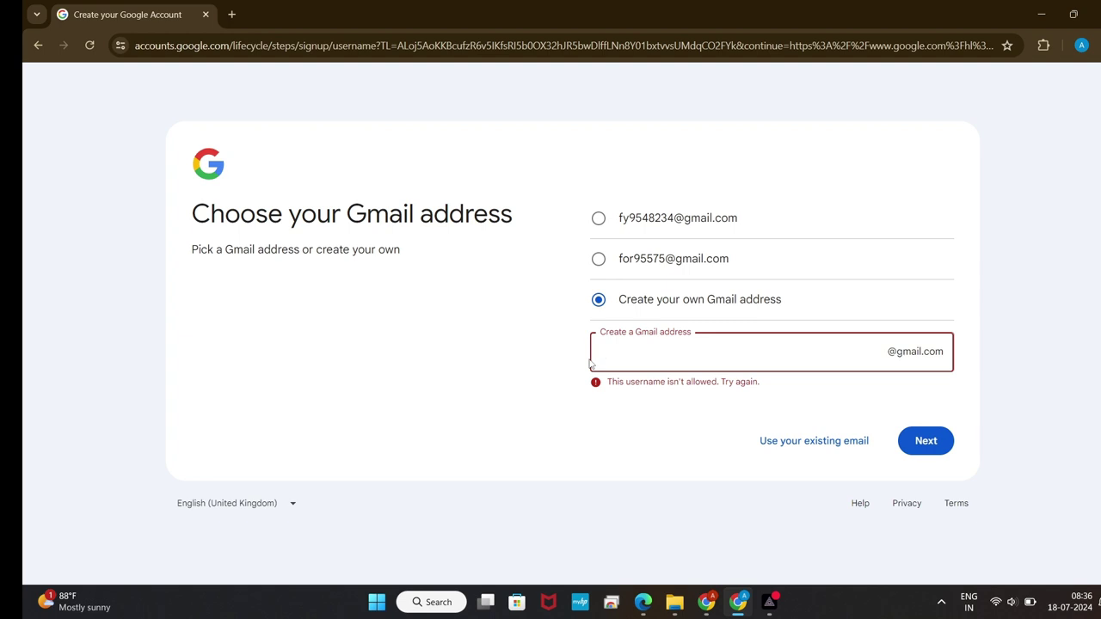
pyautogui.click(924, 456)
pyautogui.click(751, 368)
pyautogui.press('Num_Lock')
pyautogui.press('Num_Lock')
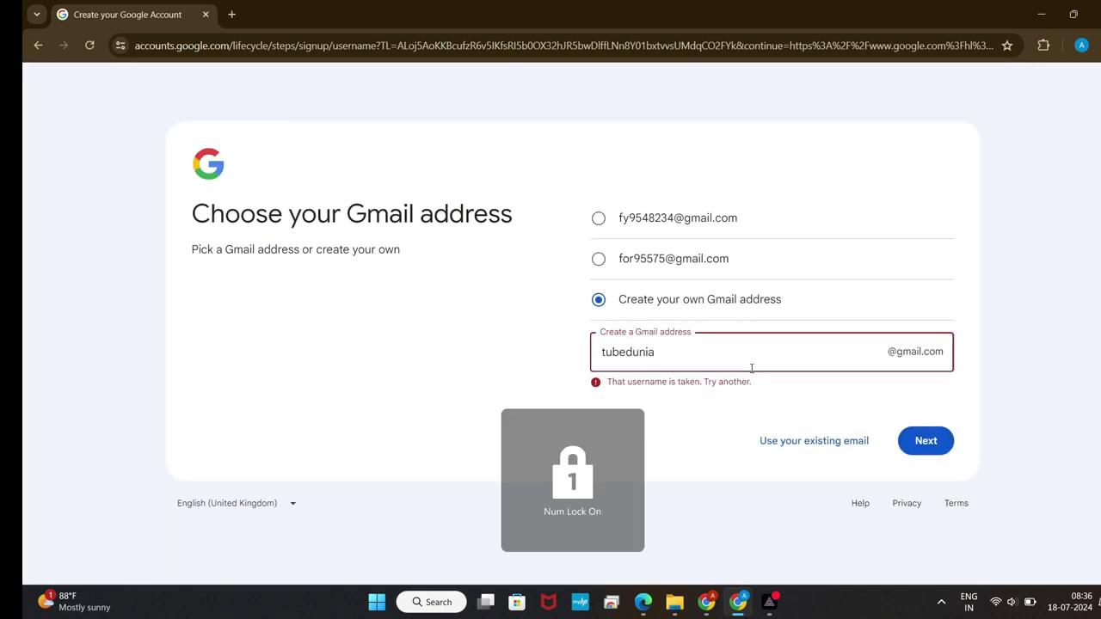
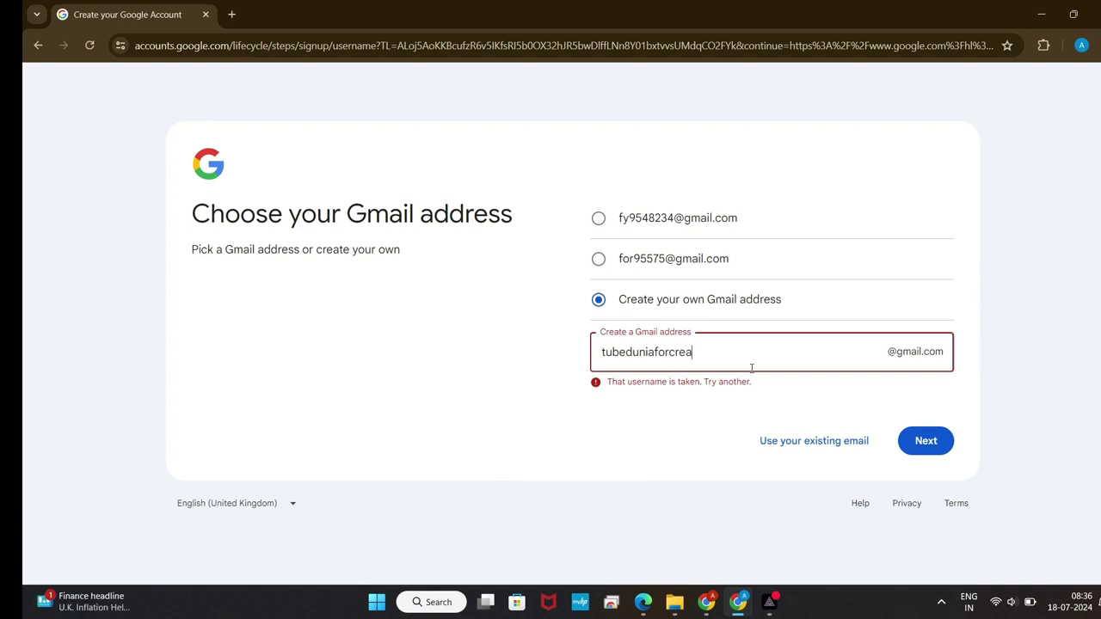
# Step: Enter a password and its confirmation and submit them
pyautogui.click(907, 441)
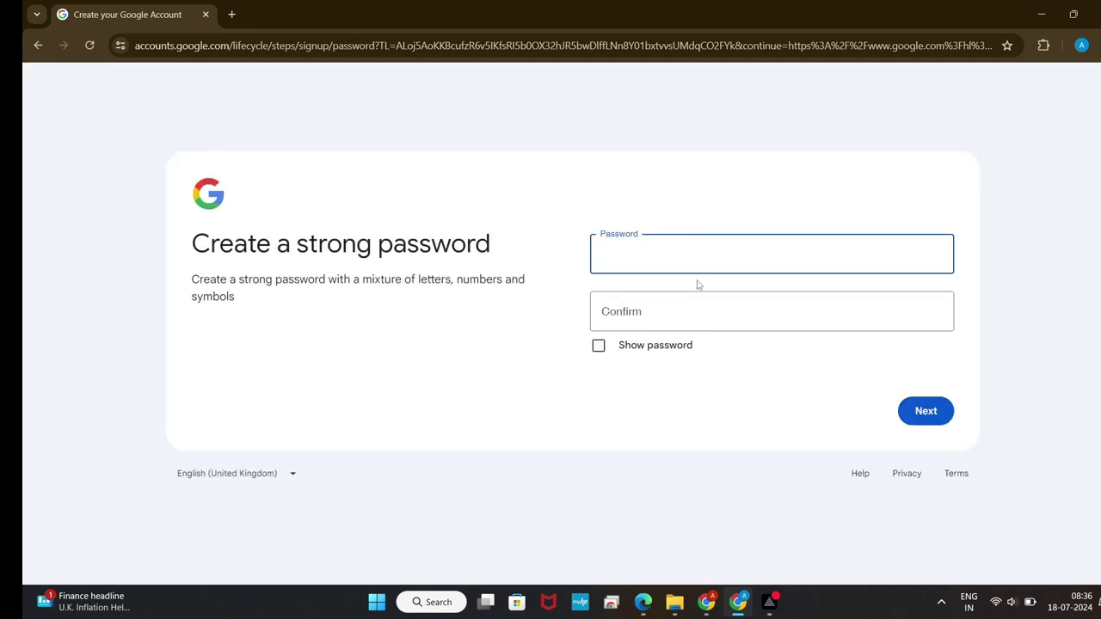
pyautogui.write('••••••••••••••••')
pyautogui.click(632, 308)
pyautogui.write('••••••••••')
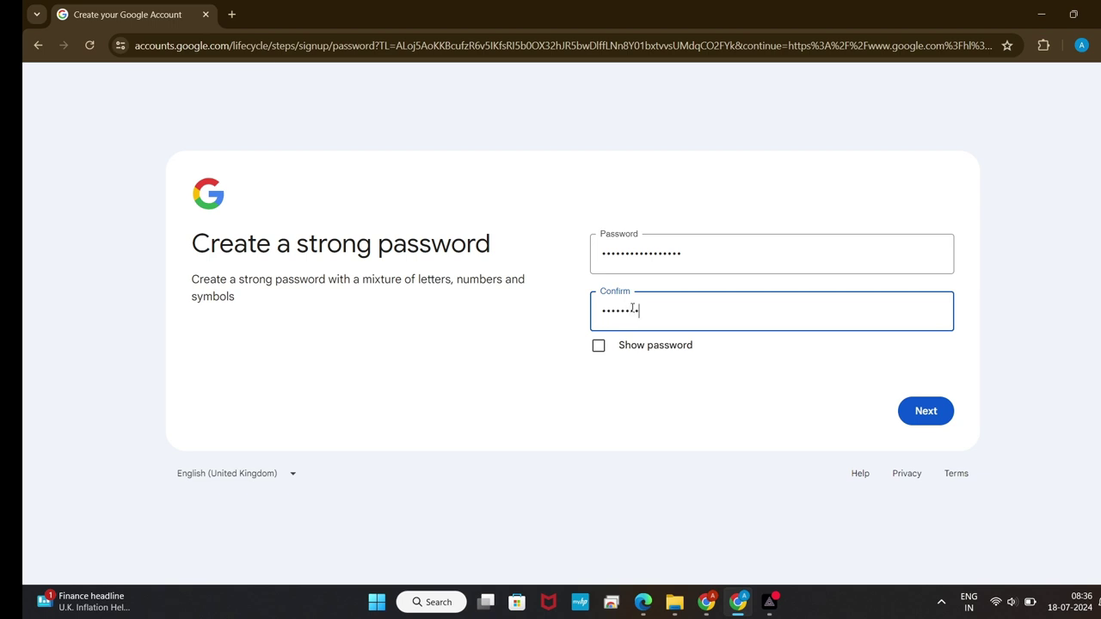
pyautogui.write('••••••')
pyautogui.click(919, 418)
# Step: Retype the password and confirmation so they match, and submit
pyautogui.click(710, 253)
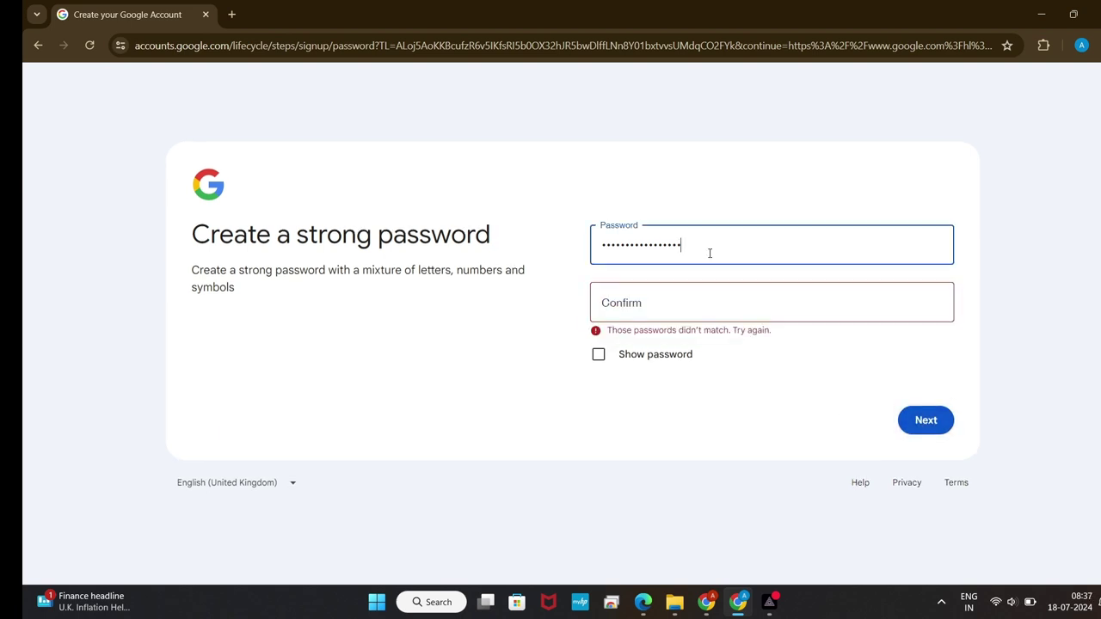
pyautogui.press('BackSpace')
pyautogui.press('BackSpace')
pyautogui.press('BackSpace')
pyautogui.press('BackSpace')
pyautogui.press('BackSpace')
pyautogui.press('BackSpace')
pyautogui.press('BackSpace')
pyautogui.press('BackSpace')
pyautogui.press('BackSpace')
pyautogui.press('BackSpace')
pyautogui.press('BackSpace')
pyautogui.press('BackSpace')
pyautogui.press('BackSpace')
pyautogui.press('BackSpace')
pyautogui.press('BackSpace')
pyautogui.press('BackSpace')
pyautogui.write('••••••••••••••••••')
pyautogui.click(669, 293)
pyautogui.write('••••••••')
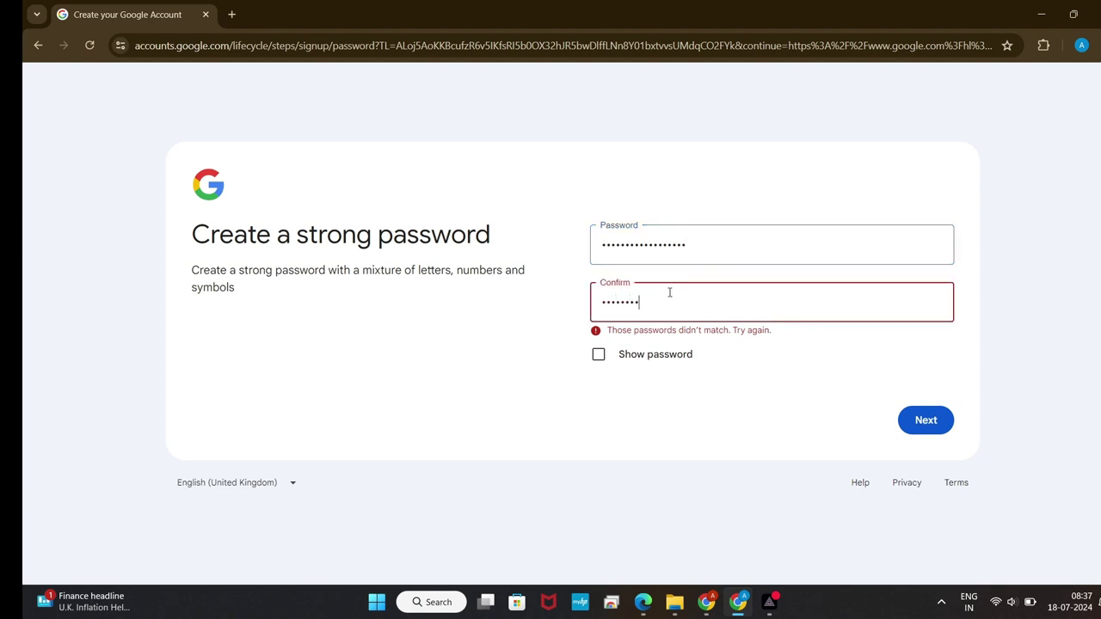
pyautogui.write('•••••••••')
pyautogui.press('Return')
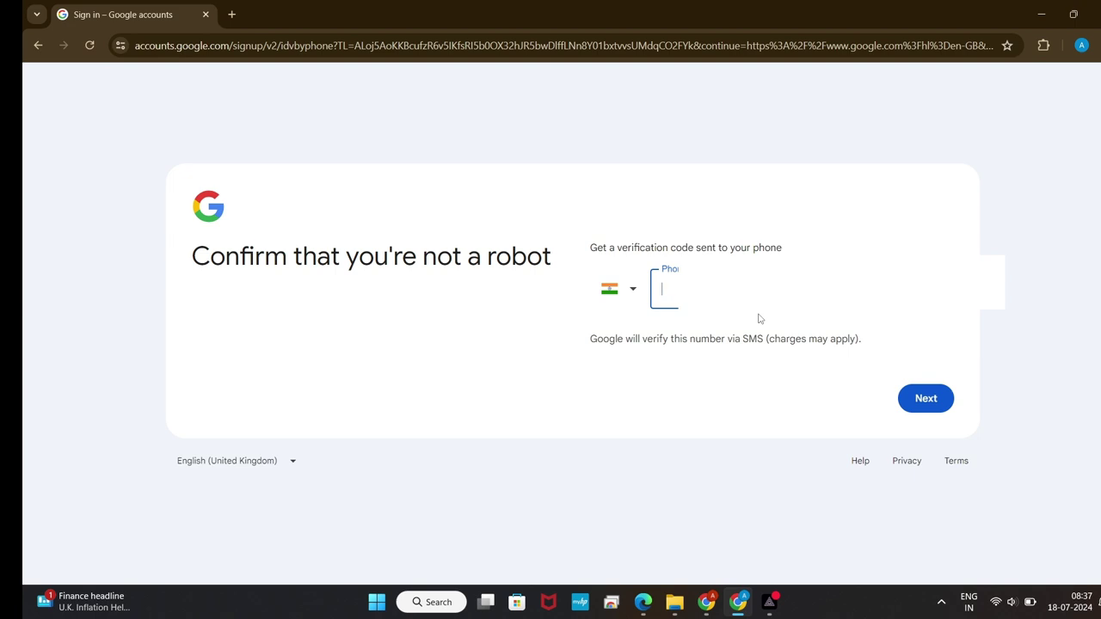
# Step: Submit a working phone number after the first was rejected, then enter the SMS code
pyautogui.write('46')
pyautogui.press('Return')
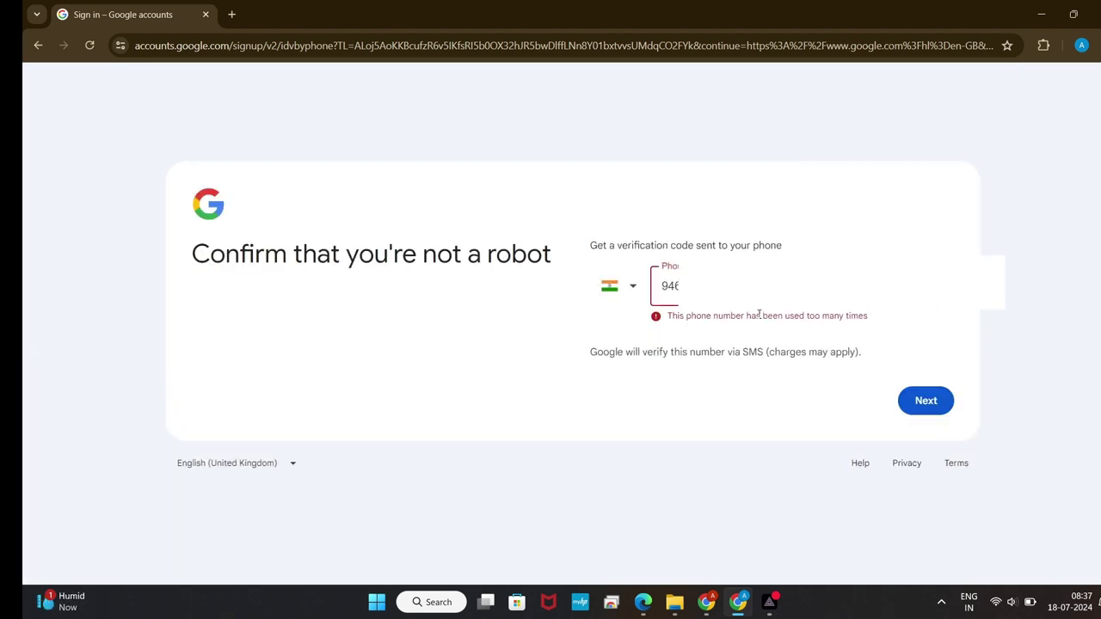
pyautogui.hotkey('ctrl', 'a')
pyautogui.press('BackSpace')
pyautogui.write('526')
pyautogui.press('Return')
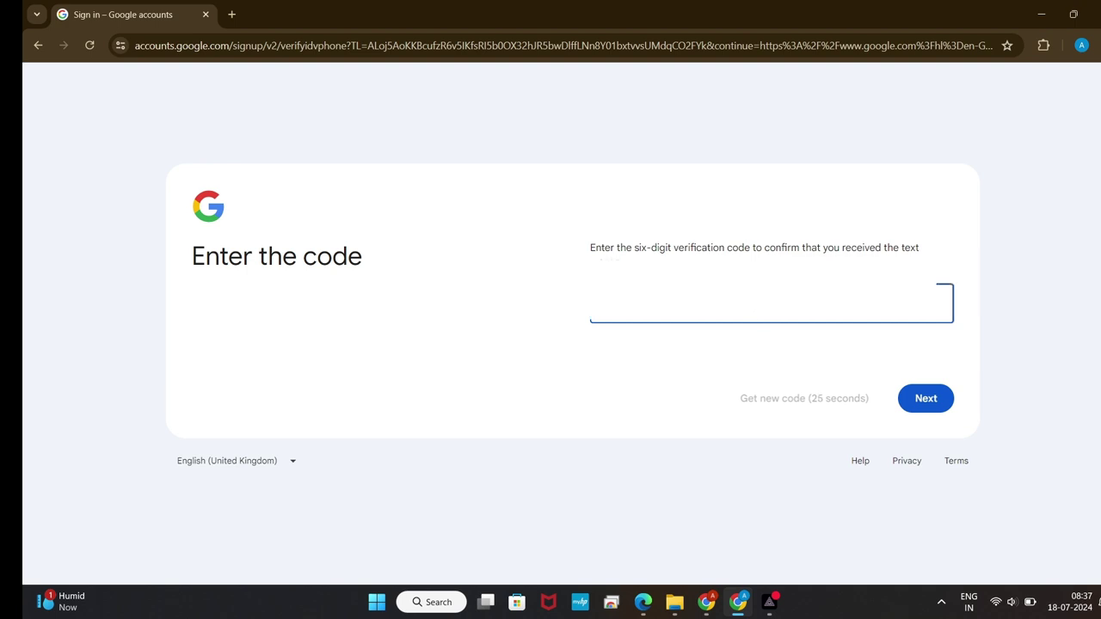
pyautogui.press('Return')
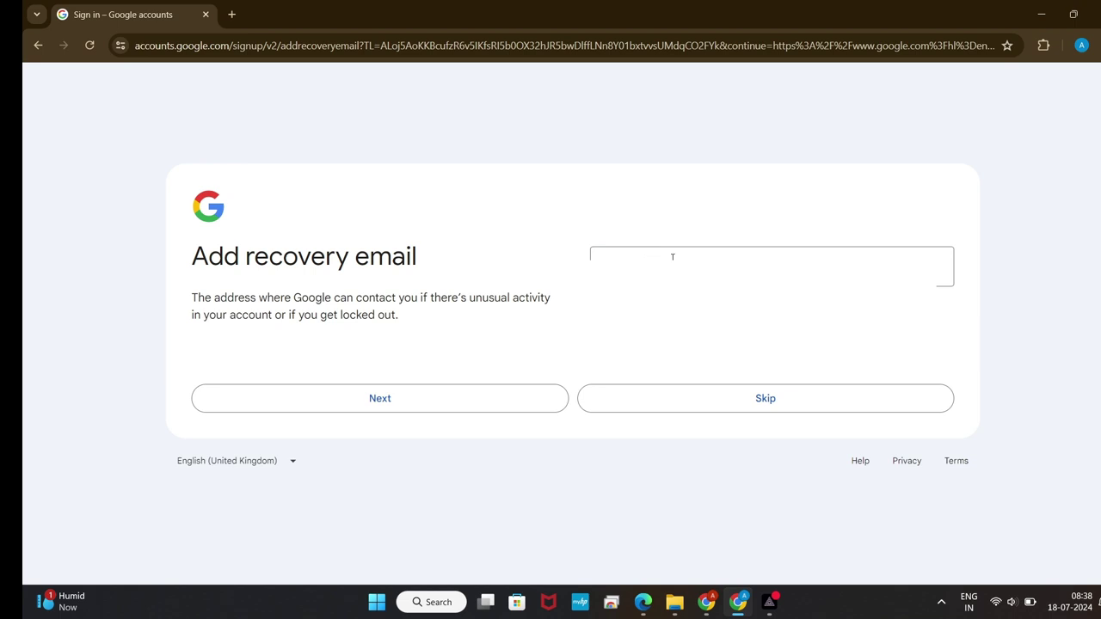
# Step: Skip the recovery email, agree to Privacy and Terms, decline the Chrome profile, and open Gmail
pyautogui.click(793, 397)
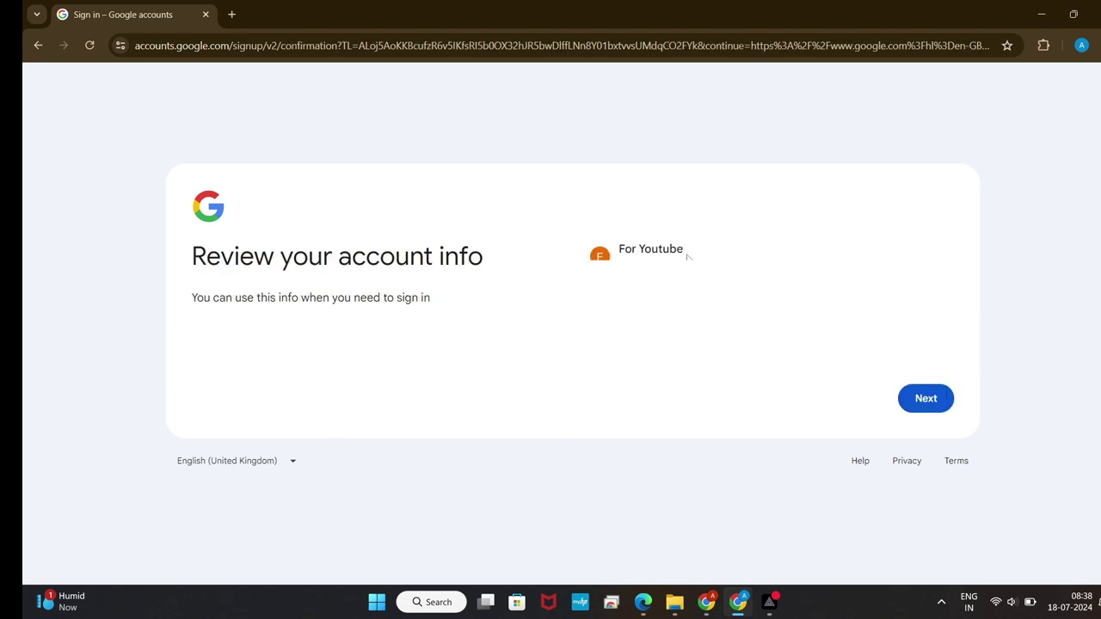
pyautogui.click(937, 410)
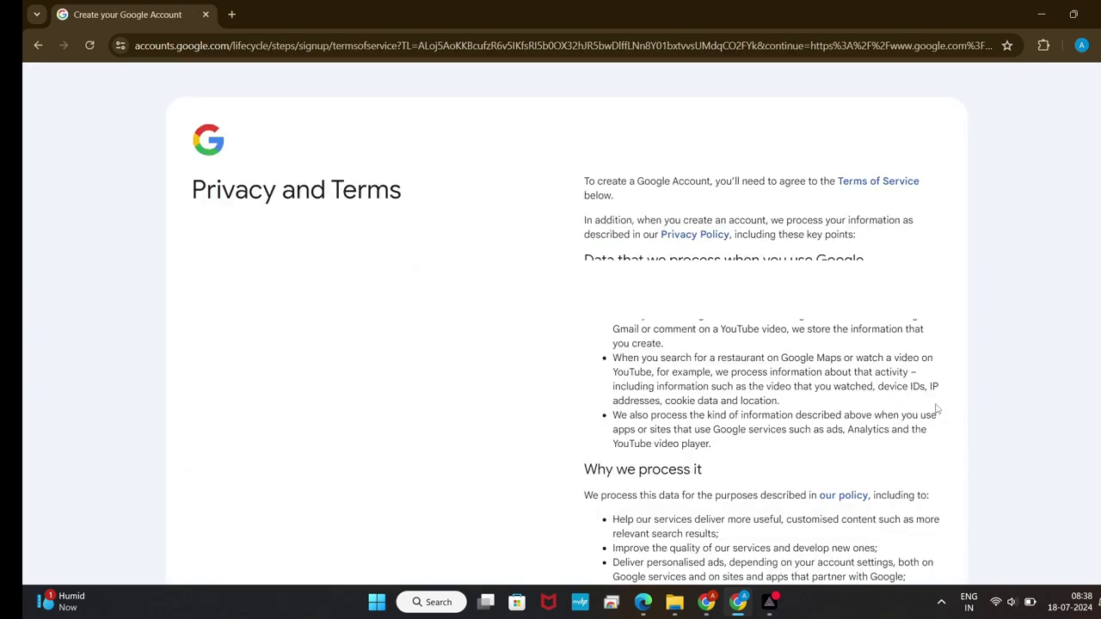
pyautogui.scroll(-4, 777, 394)
pyautogui.click(903, 464)
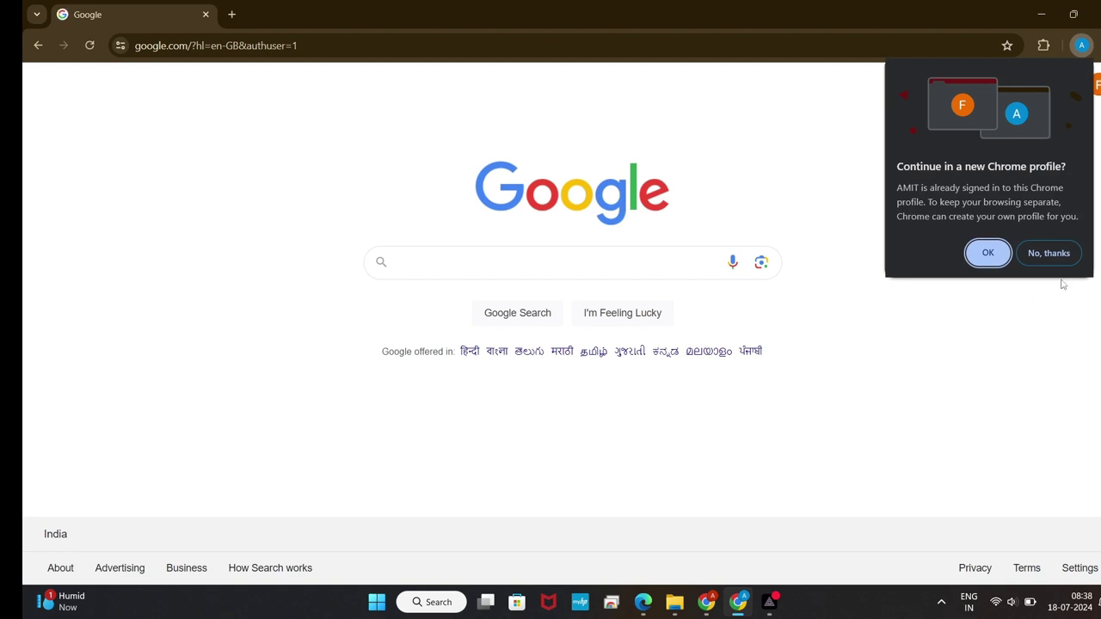
pyautogui.click(1051, 255)
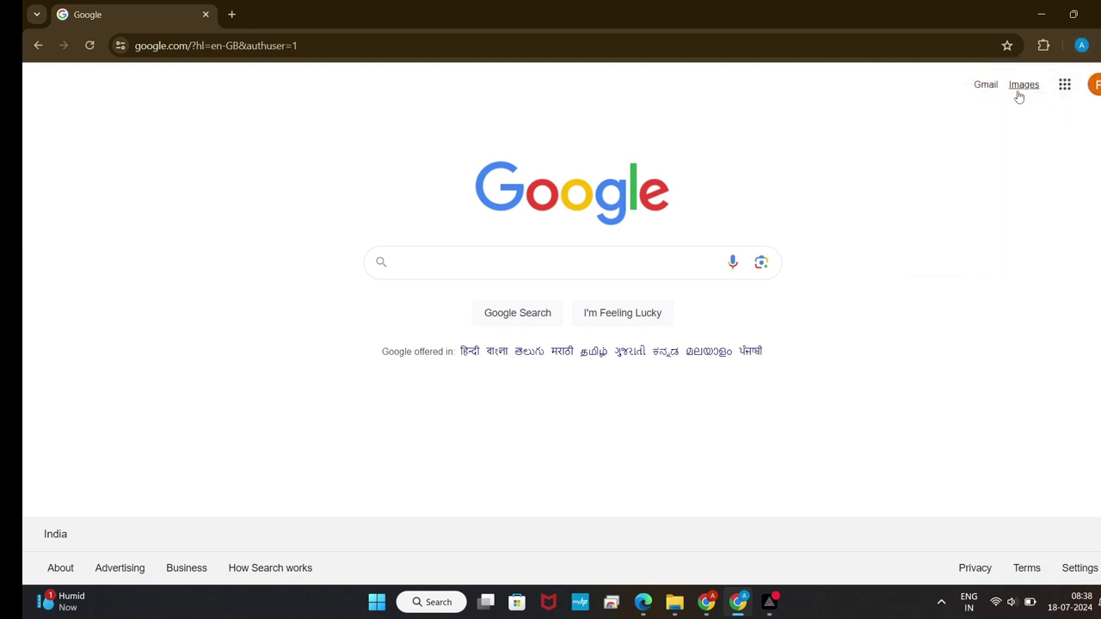
pyautogui.click(987, 89)
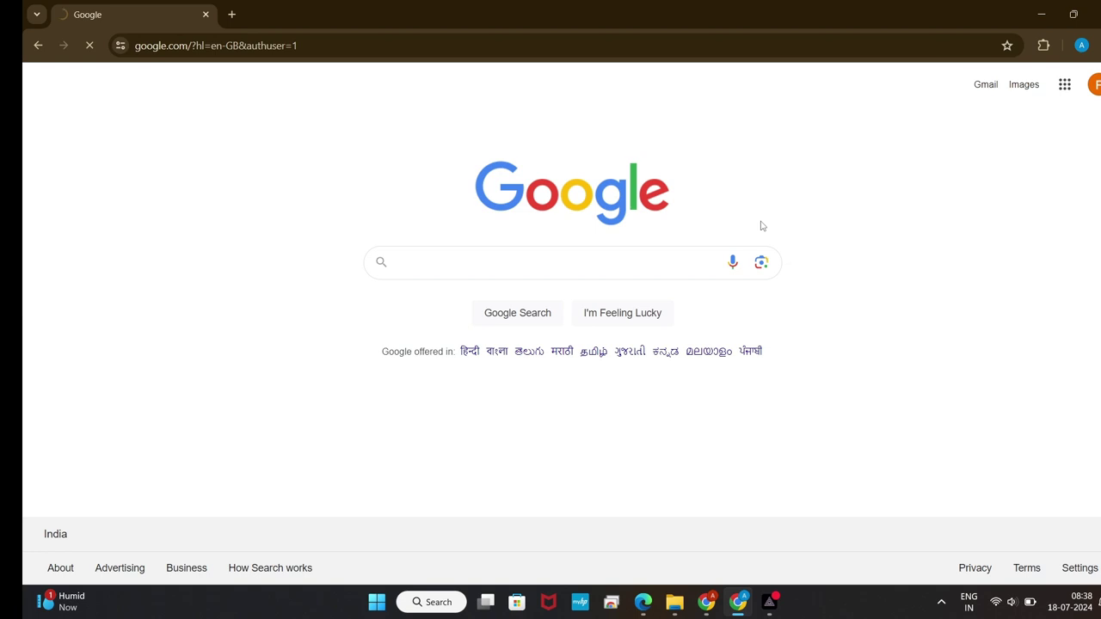